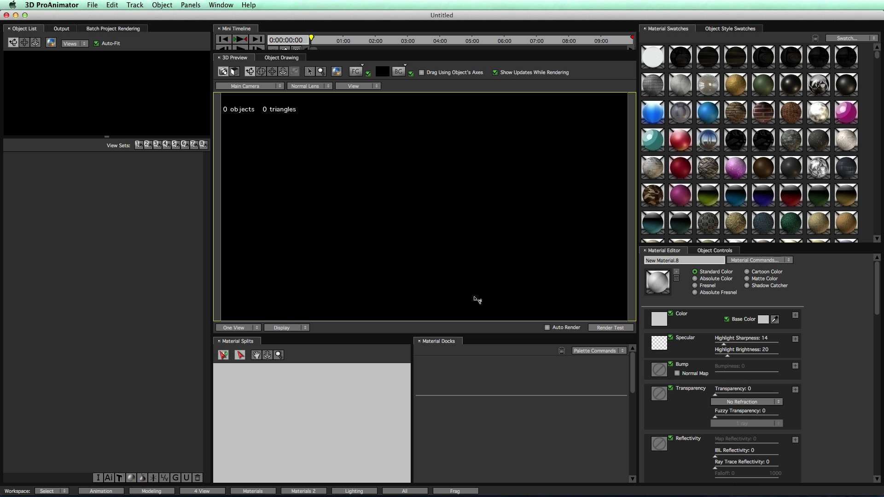
Create a 3D sphere primitive in the empty scene.
left_click(158, 5)
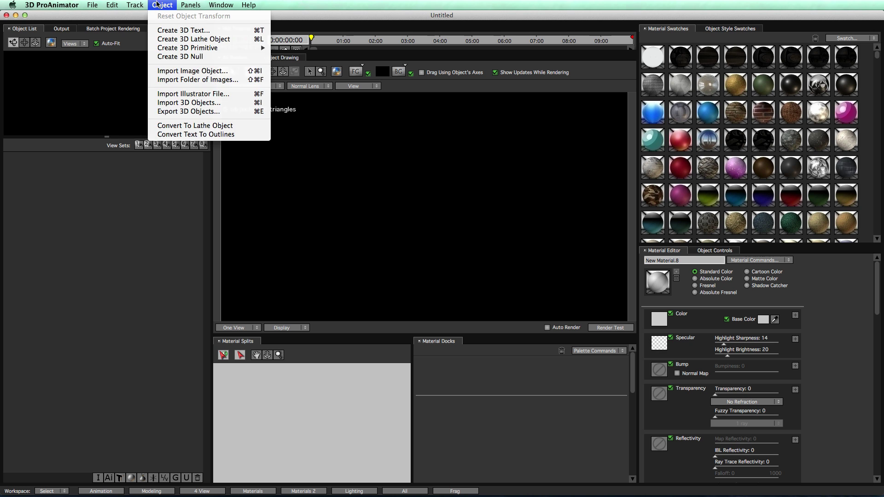
mouse_move(207, 47)
left_click(311, 150)
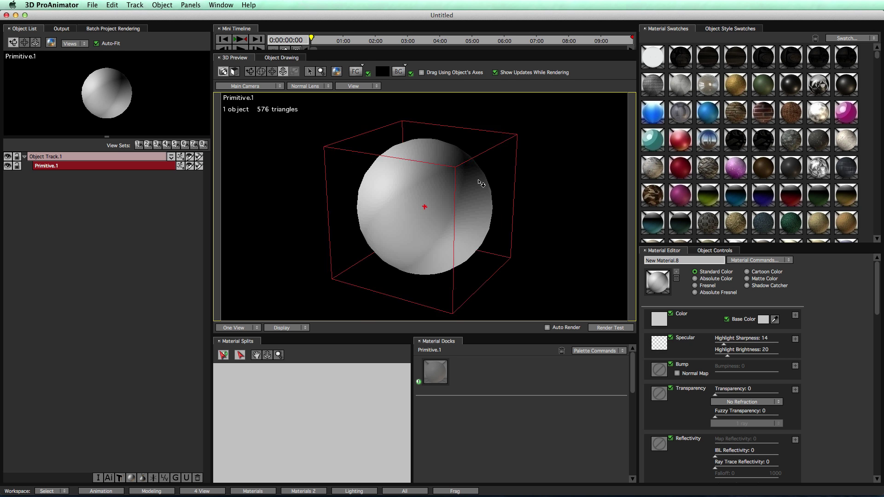
left_click_drag(479, 181, 479, 153)
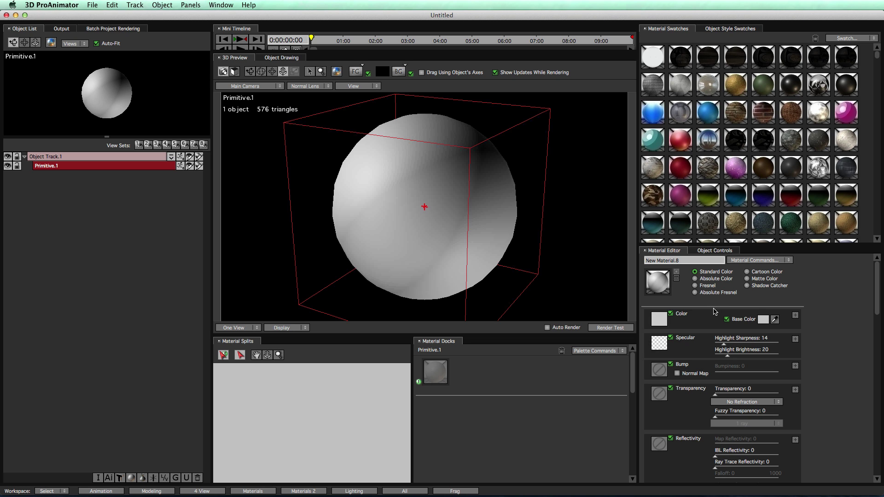
Add a layer to the material's Color channel using a Grid as its RGB source, with the grid's fill opacity set to 0.
left_click(795, 316)
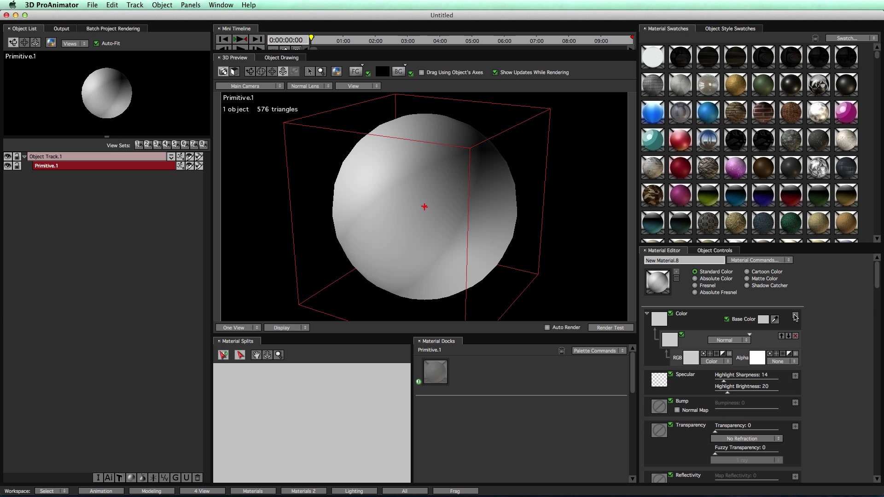
left_click(712, 361)
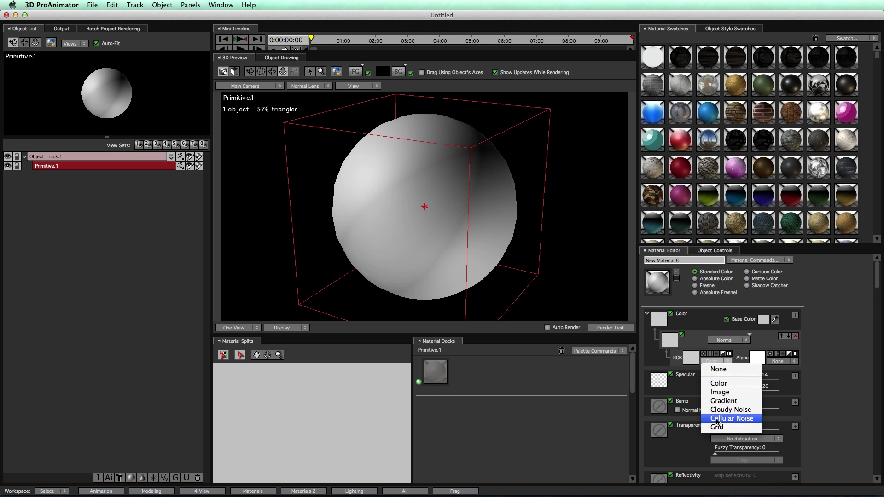
left_click(717, 427)
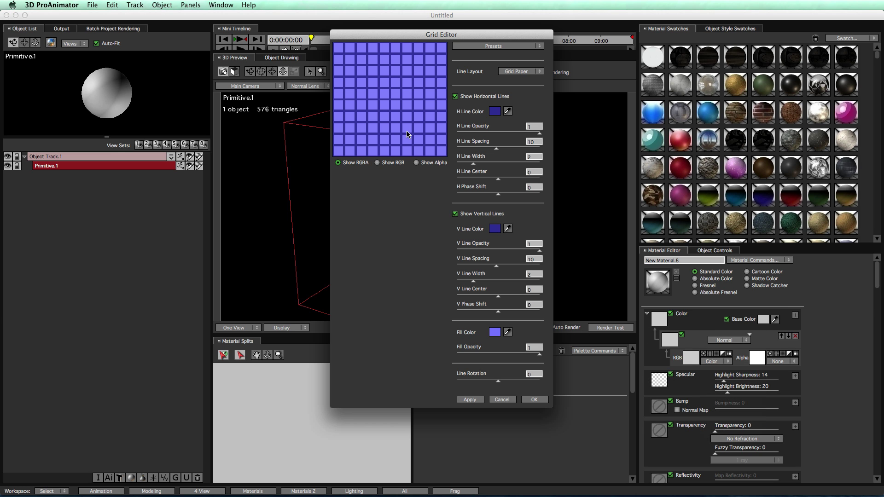
left_click_drag(439, 35, 438, 49)
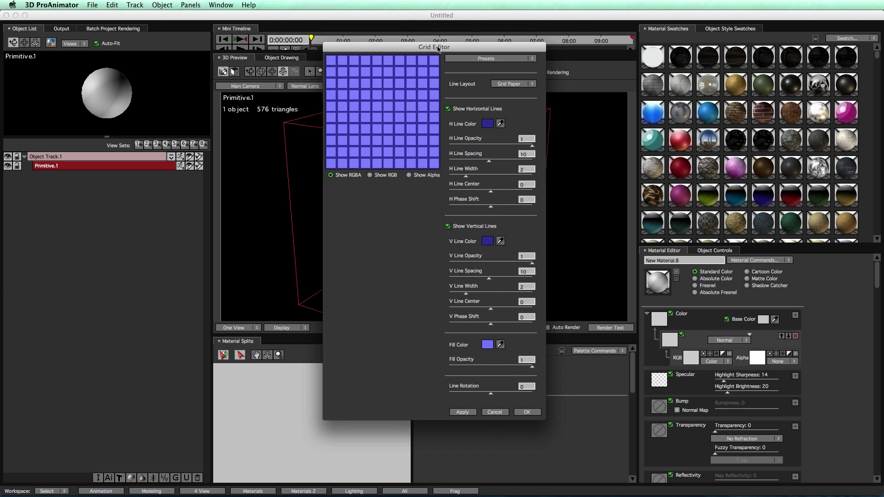
left_click(471, 59)
left_click(467, 66)
left_click_drag(532, 367, 446, 363)
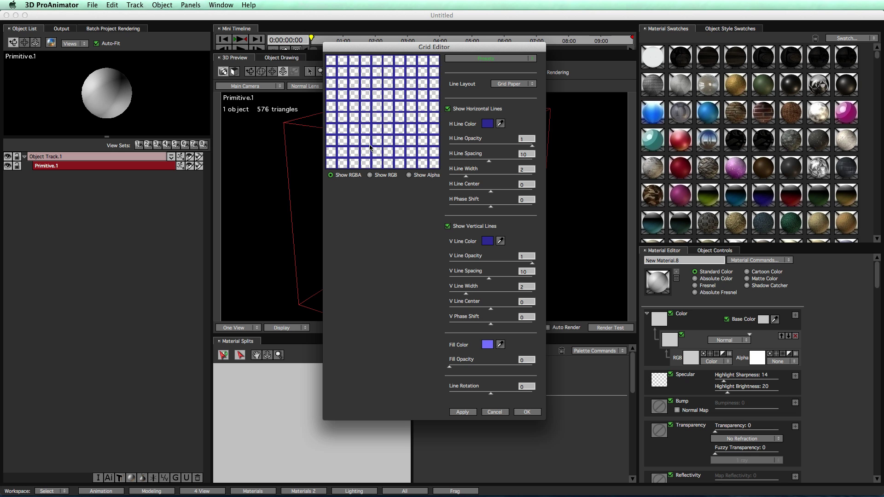
left_click(524, 413)
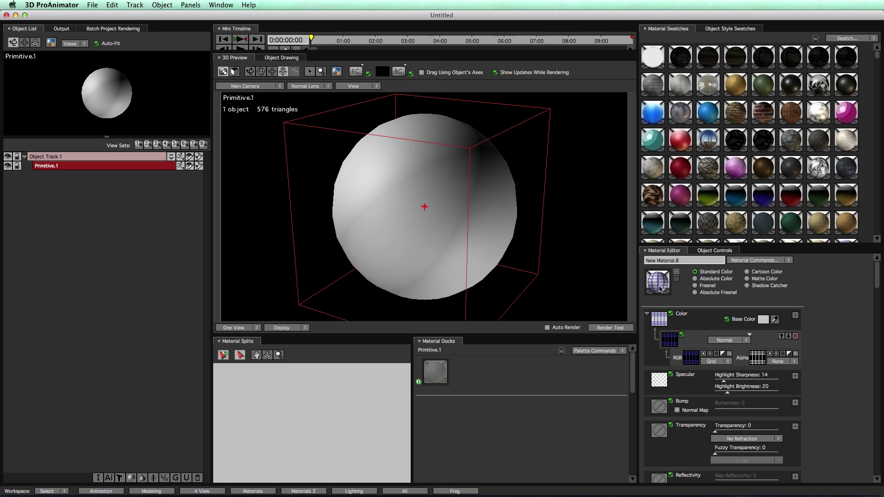
Apply the grid material to the sphere and set its texture scale to 14% in X and Y.
left_click_drag(661, 288, 400, 210)
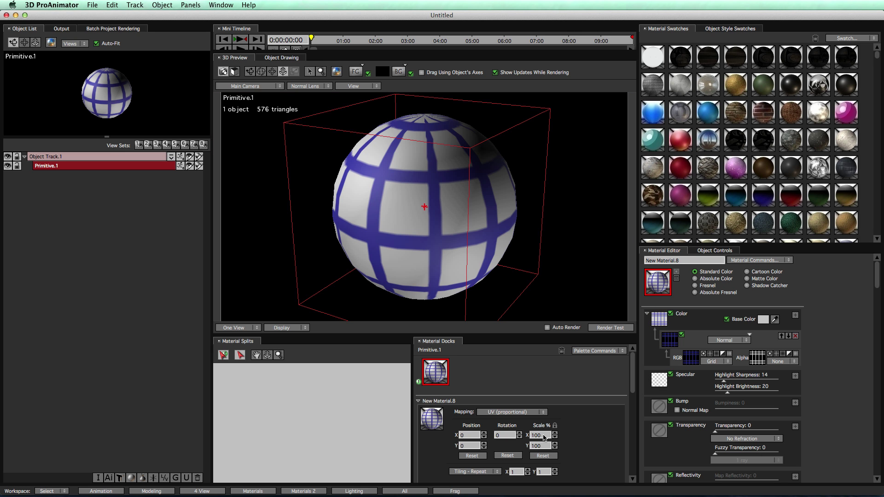
left_click_drag(542, 435, 514, 431)
type("14")
key("Return")
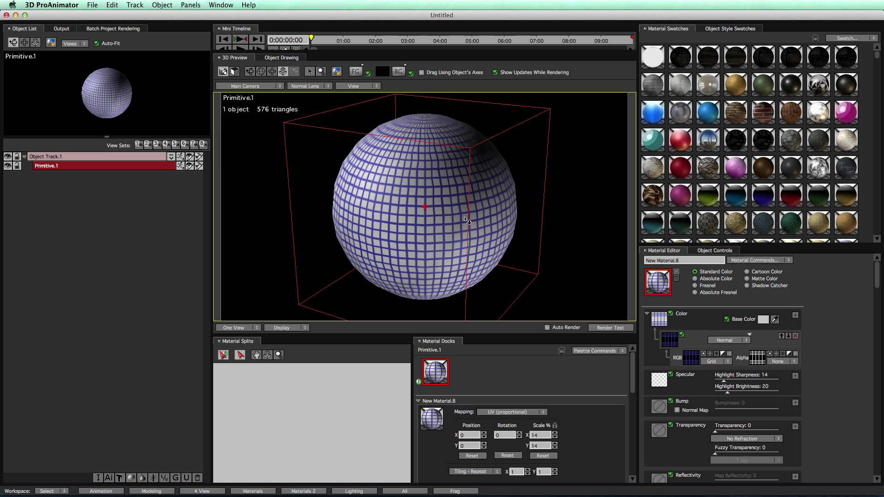
Set the material's base color to red with hue 0, saturation 78 and brightness 80.
left_click(761, 318)
left_click_drag(420, 167, 452, 167)
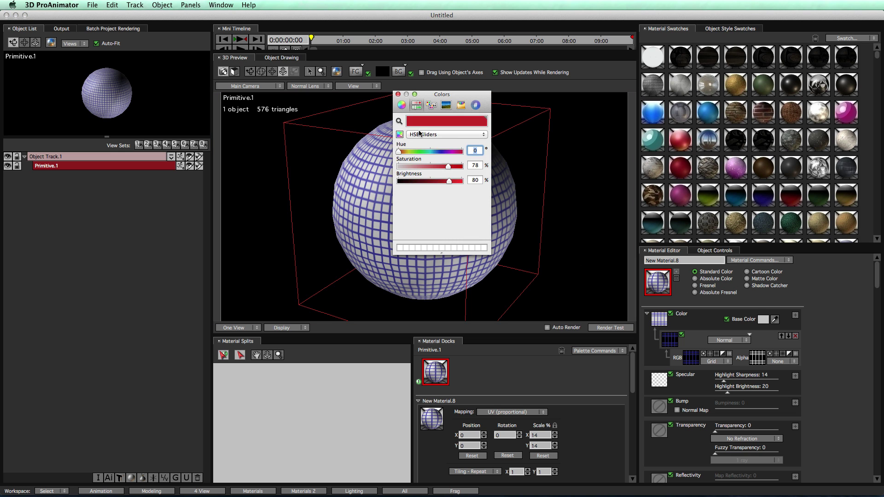
left_click(397, 94)
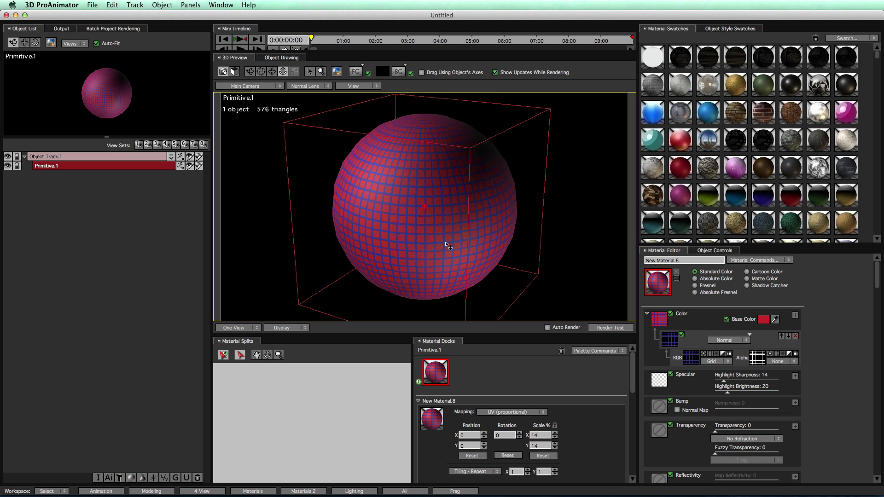
Turn off the material's base color and inspect the sphere's wireframe up close.
left_click(726, 320)
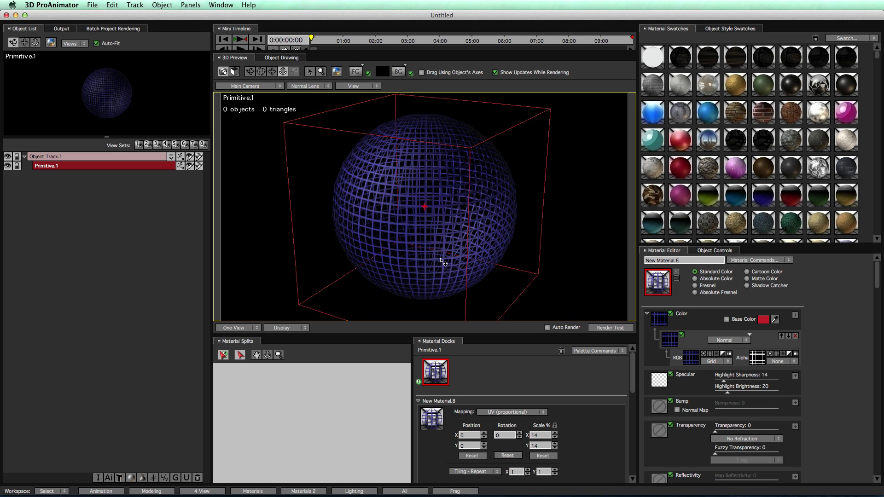
left_click_drag(442, 260, 436, 190)
mouse_move(409, 231)
left_mouse_down()
mouse_move(454, 221)
mouse_move(410, 223)
left_mouse_up()
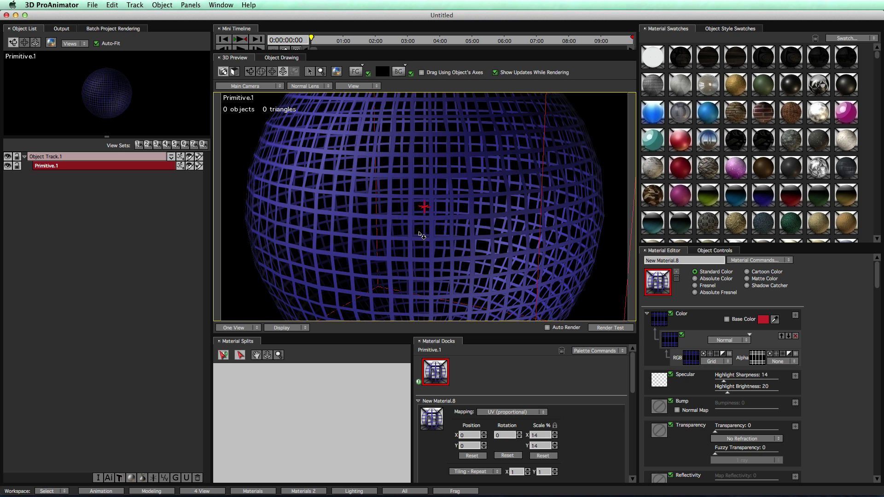
Delete the sphere and start a 3D text with THE on the first line and WIRE on the second.
key("Delete")
left_click(488, 207)
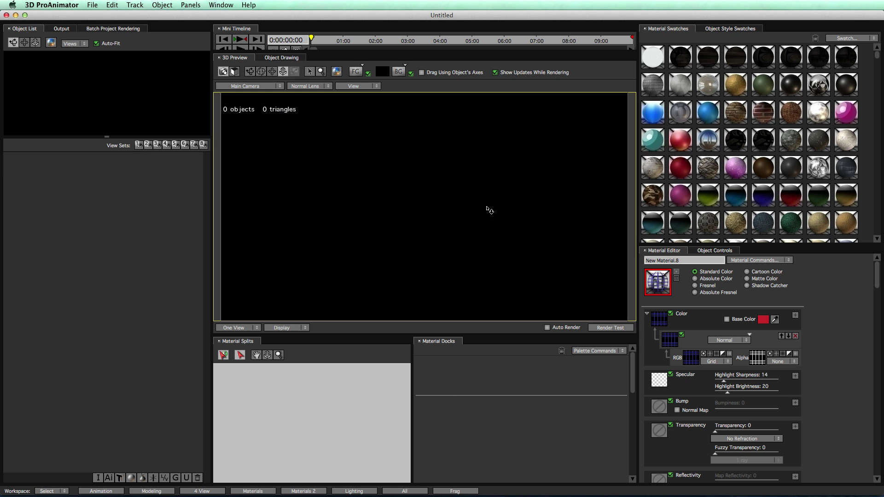
left_click(162, 5)
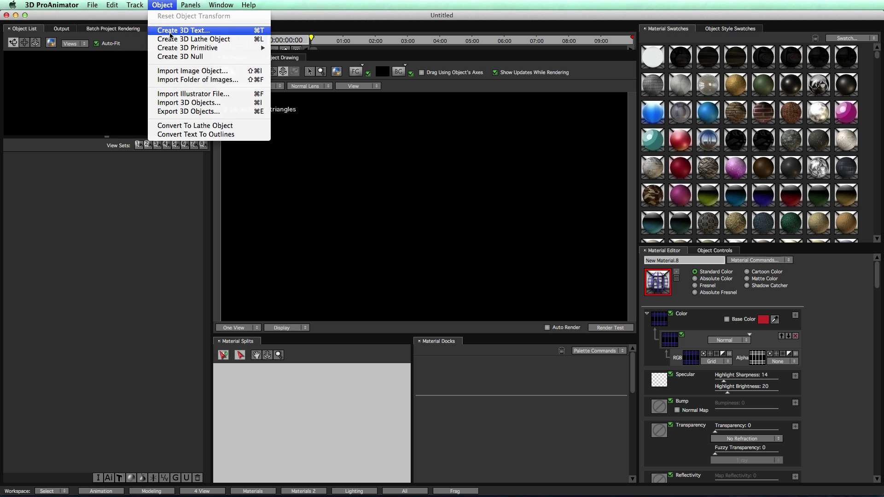
left_click(171, 32)
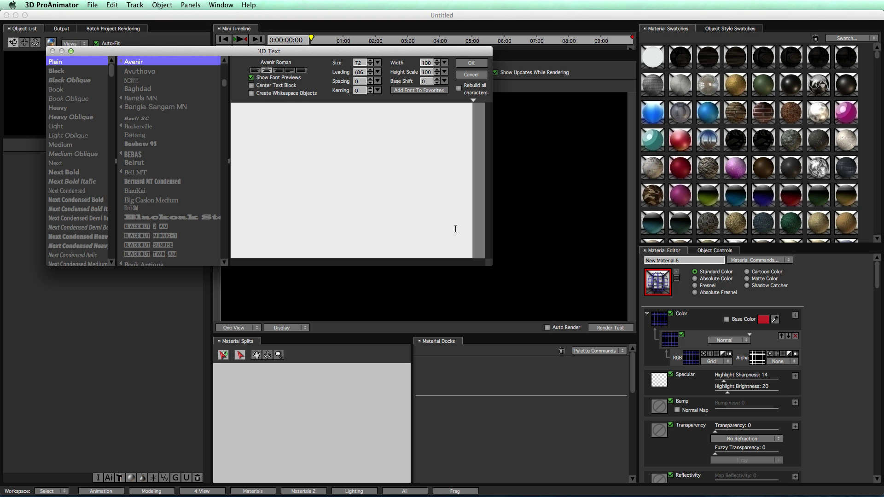
type("THE")
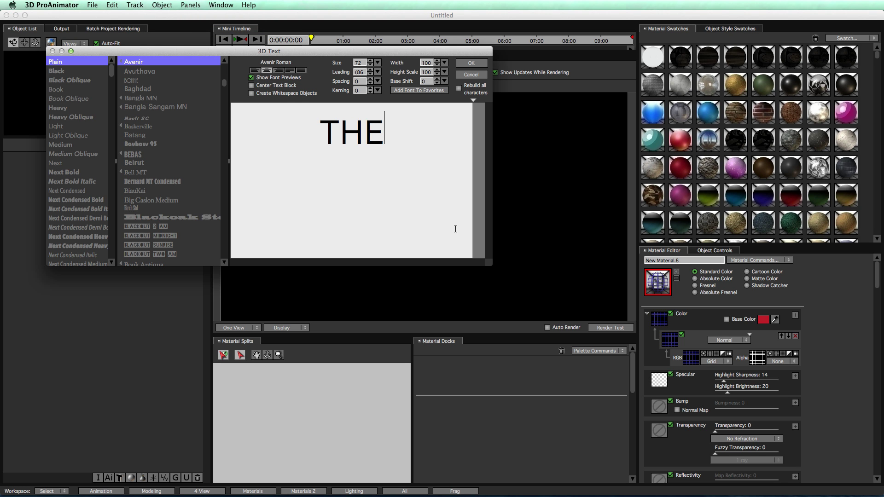
key("Return")
type("WIRE")
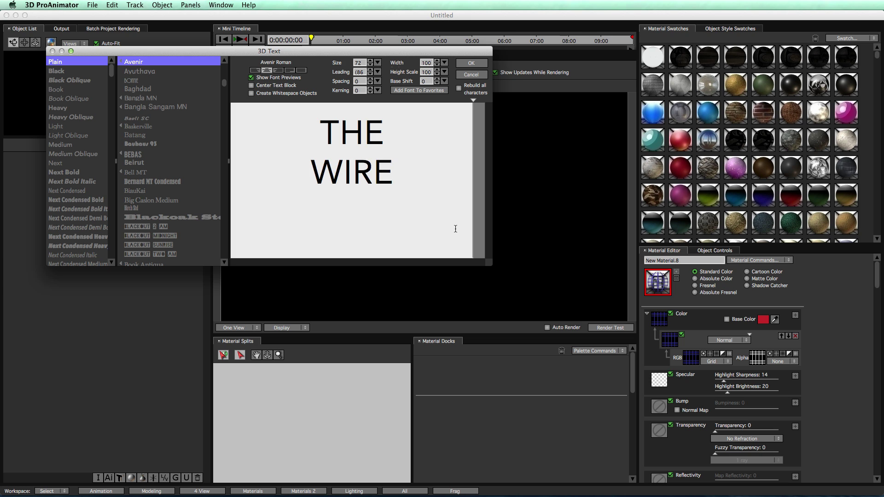
Reduce the leading of both text lines to 59 and accept the 3D text.
left_click_drag(319, 128, 441, 161)
left_click_drag(360, 73, 348, 75)
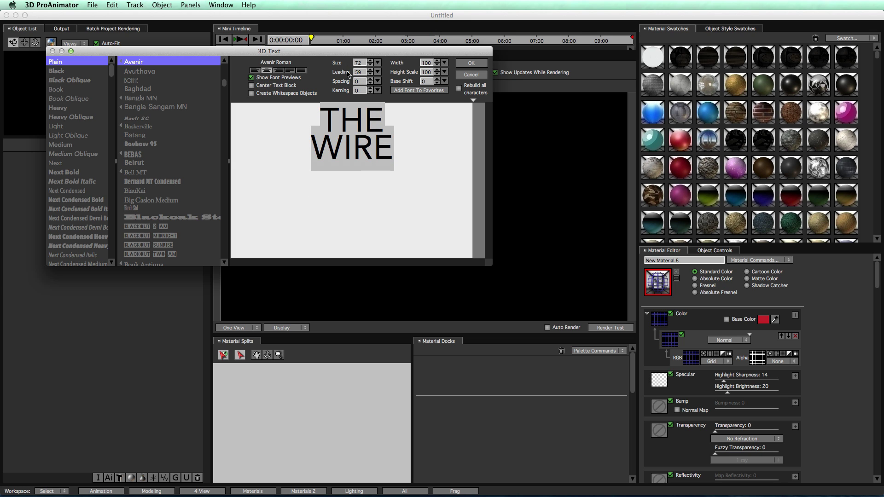
left_click(470, 63)
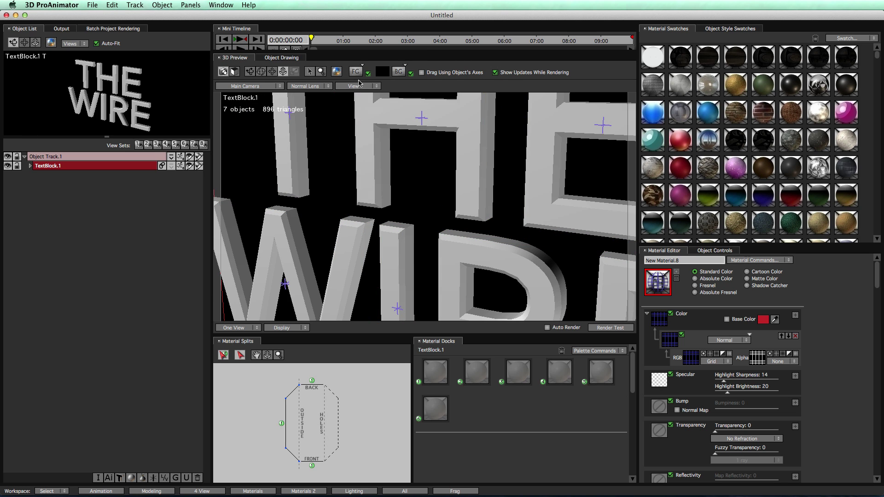
Apply the blue grid material to the THE WIRE text block.
left_click(359, 85)
left_click(356, 95)
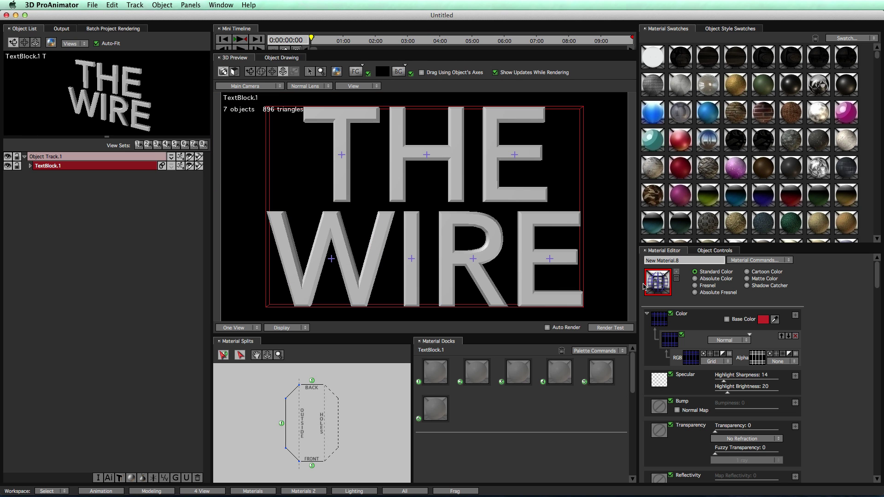
left_click_drag(648, 286, 483, 256)
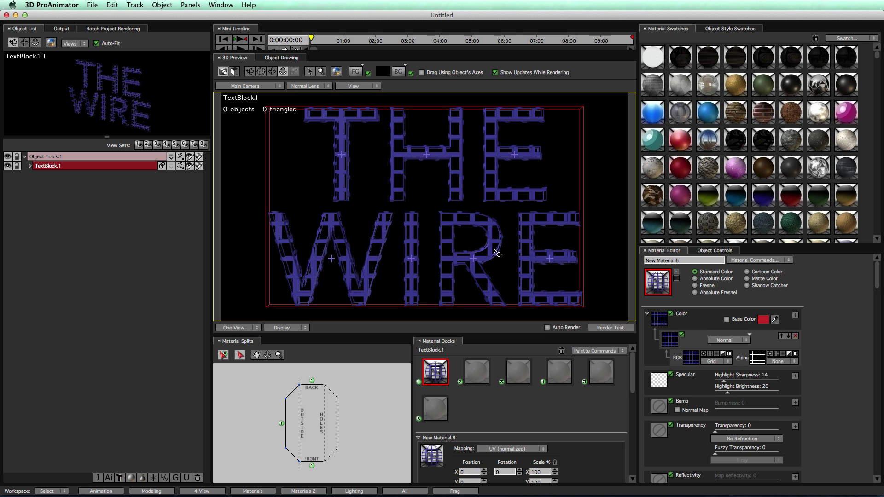
Edit the material's grid, setting both the horizontal and the vertical line width to 1.
double_click(691, 358)
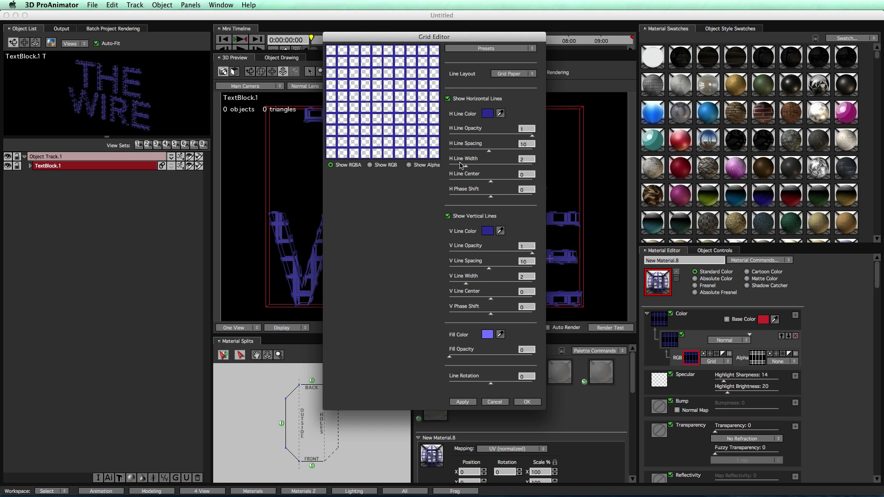
left_click_drag(465, 164, 455, 167)
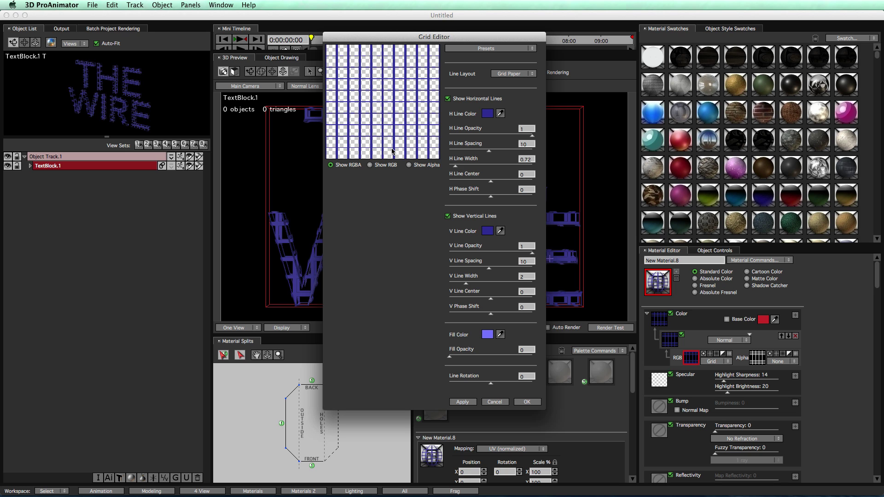
double_click(527, 160)
type("1")
key("Return")
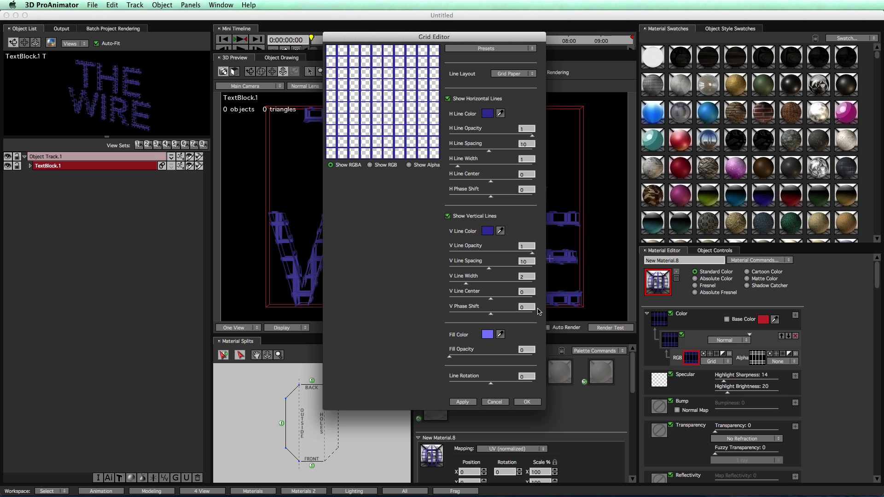
double_click(526, 278)
type("1")
key("Return")
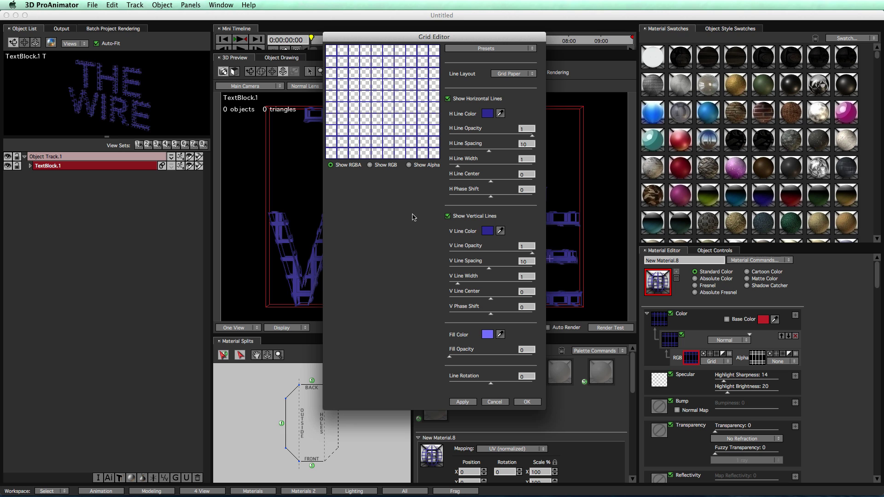
Change the horizontal grid lines to teal green, match the vertical line color to them, and accept the grid.
left_click(488, 114)
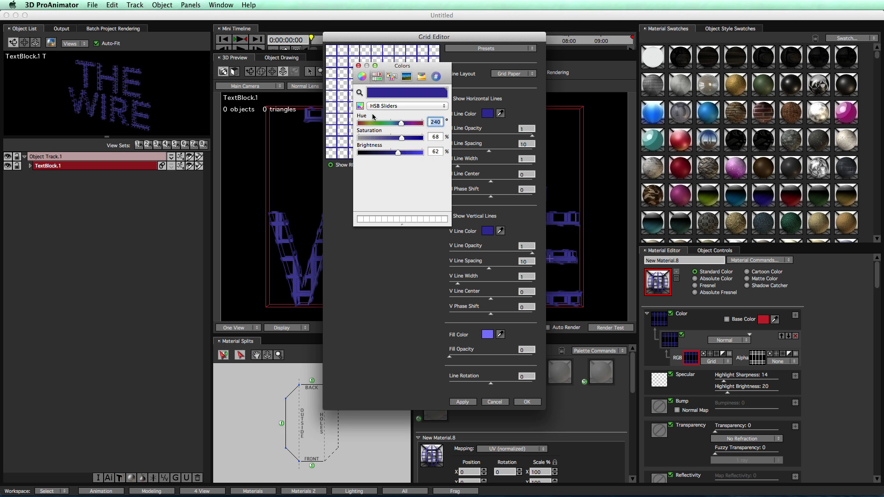
left_click_drag(399, 124, 390, 124)
left_click(358, 66)
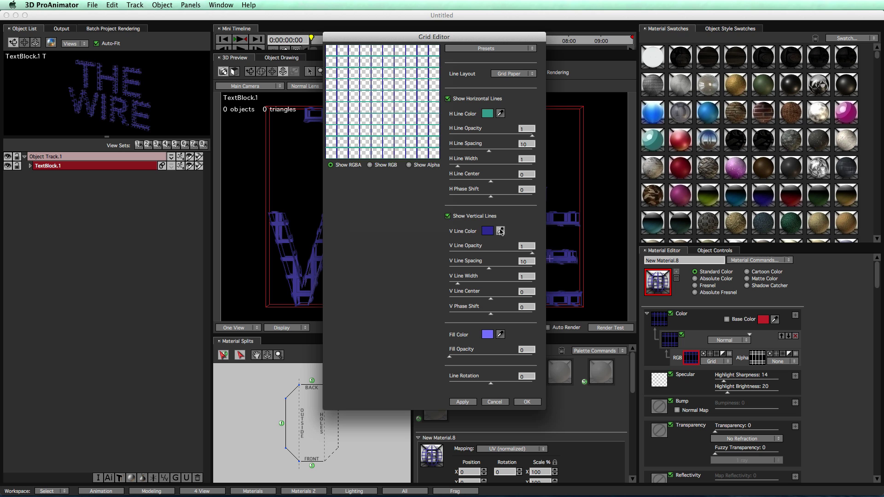
left_click(489, 111)
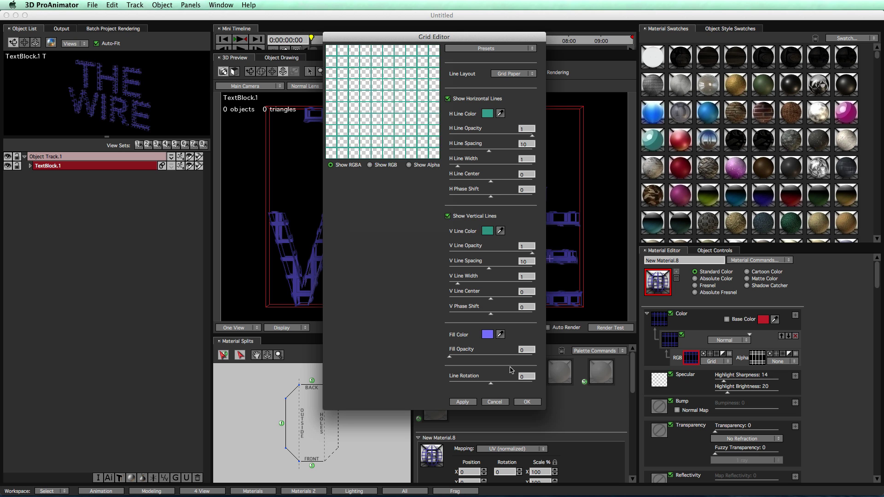
left_click(528, 403)
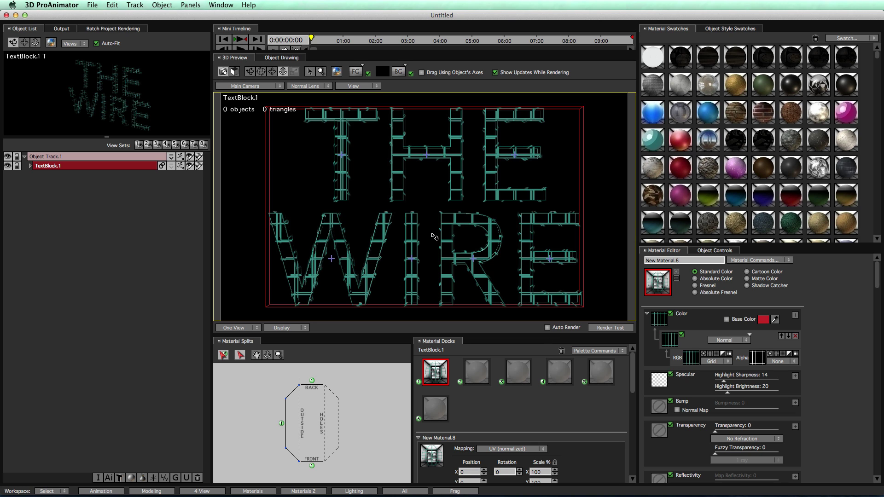
Inspect the wireframe letters up close and start a new material.
middle_click_drag(379, 280, 457, 212)
left_click_drag(456, 211, 450, 156)
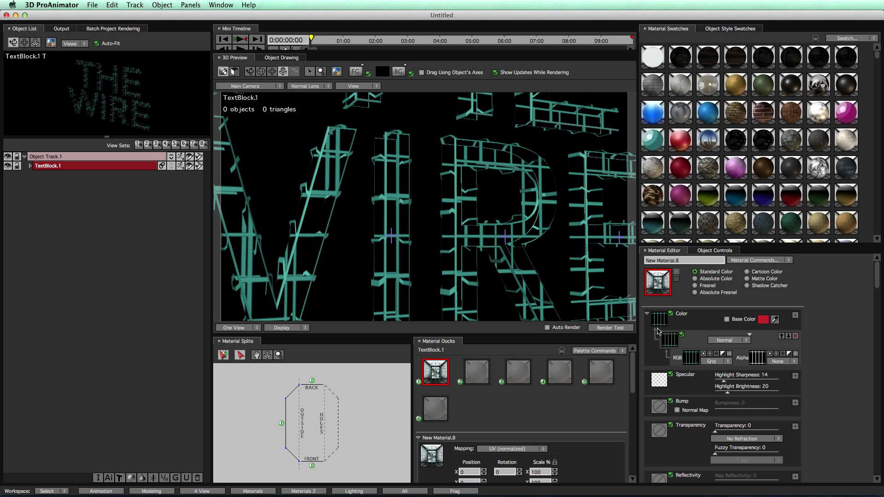
left_click(737, 262)
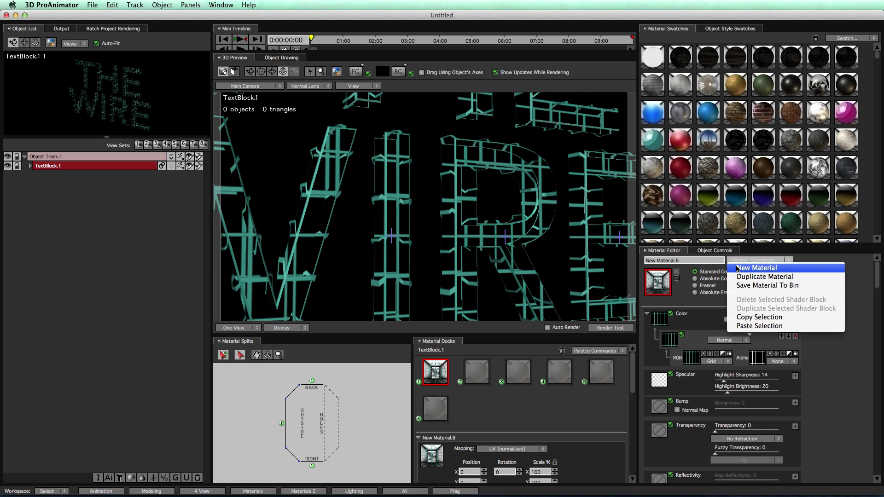
left_click(737, 268)
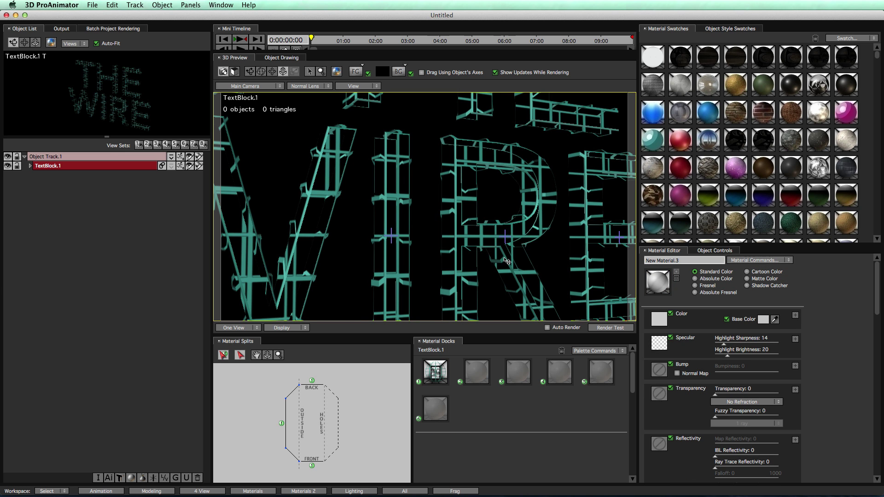
Sample the teal wire color as the new material's base color and place that material in the text block's second material dock.
left_click_drag(508, 261, 377, 192)
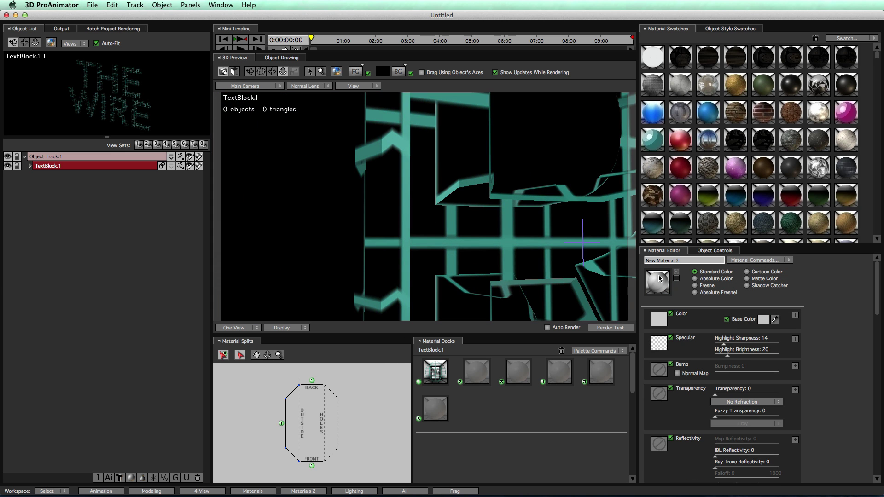
left_click(775, 320)
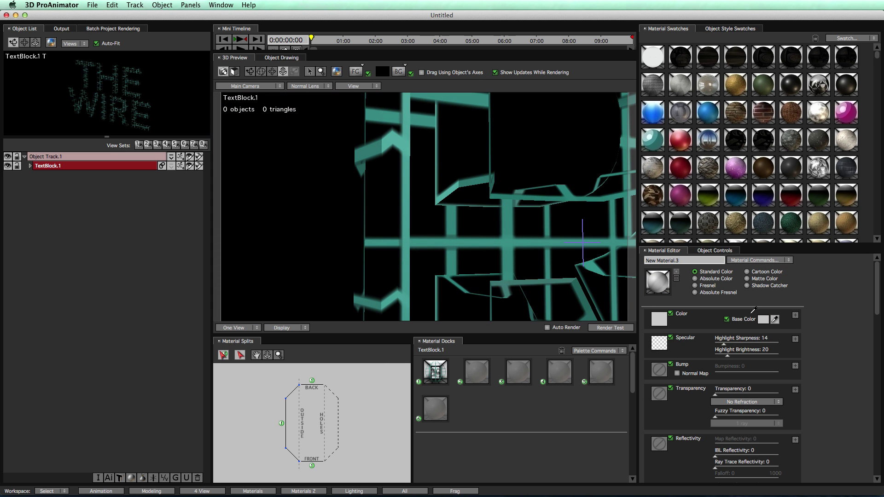
left_click(472, 98)
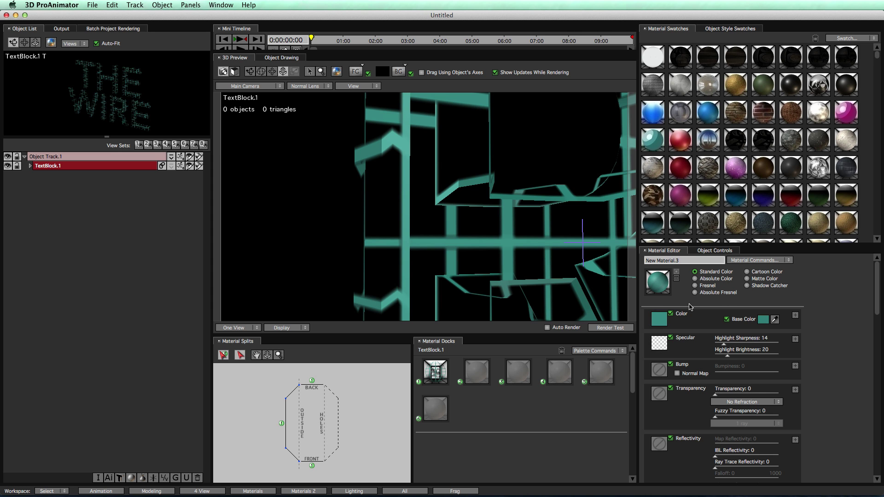
left_click_drag(546, 165, 463, 247)
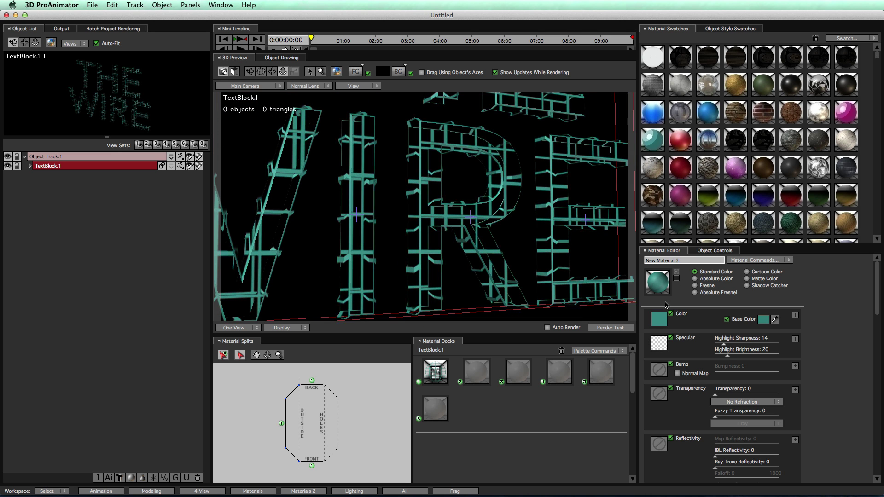
left_click_drag(659, 282, 479, 377)
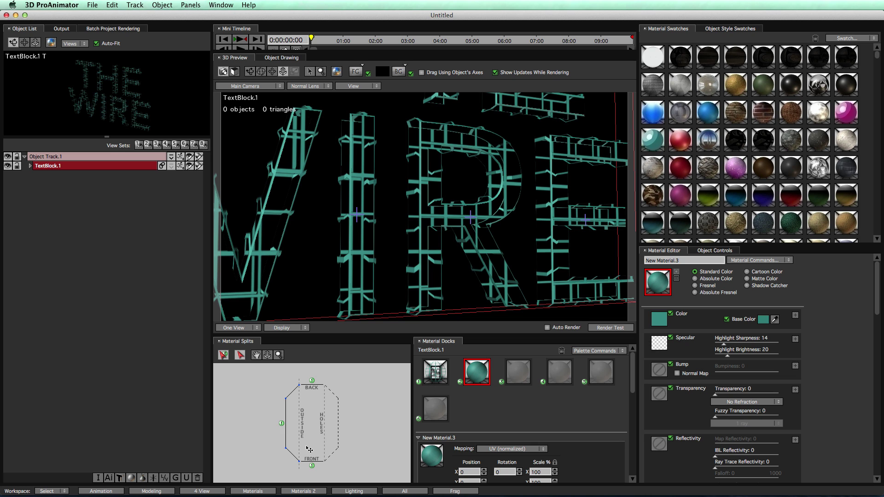
Add material splits along the front bevel of the text's profile, near its outer corner and near the front face.
scroll(303, 453, "up", 3)
left_click_drag(301, 451, 277, 403)
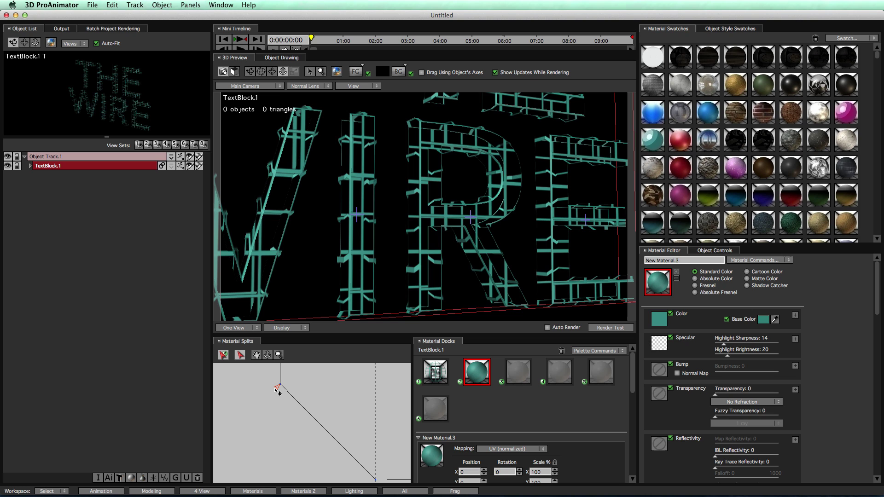
left_click(280, 386)
left_click(305, 416)
left_click_drag(329, 432, 259, 396)
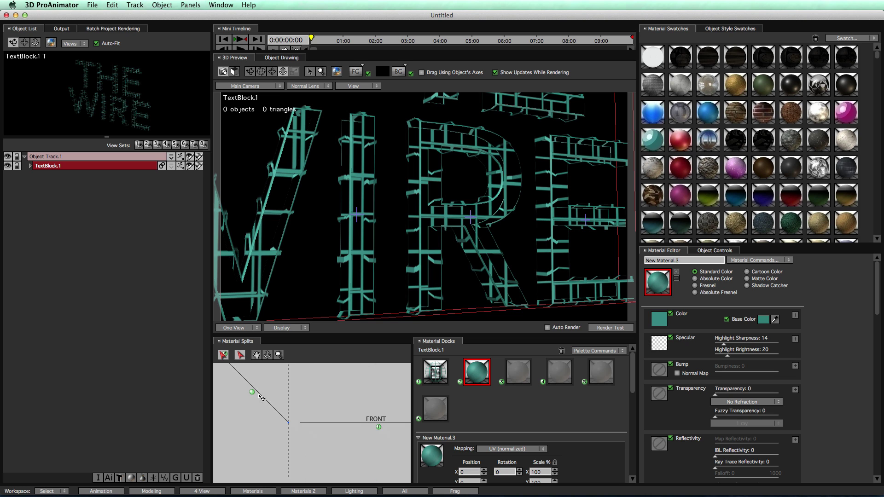
left_click(272, 410)
Assign the solid teal material to the narrow split sections at the ends of the front bevel.
left_click_drag(480, 377, 306, 359)
left_click_drag(311, 412, 464, 270)
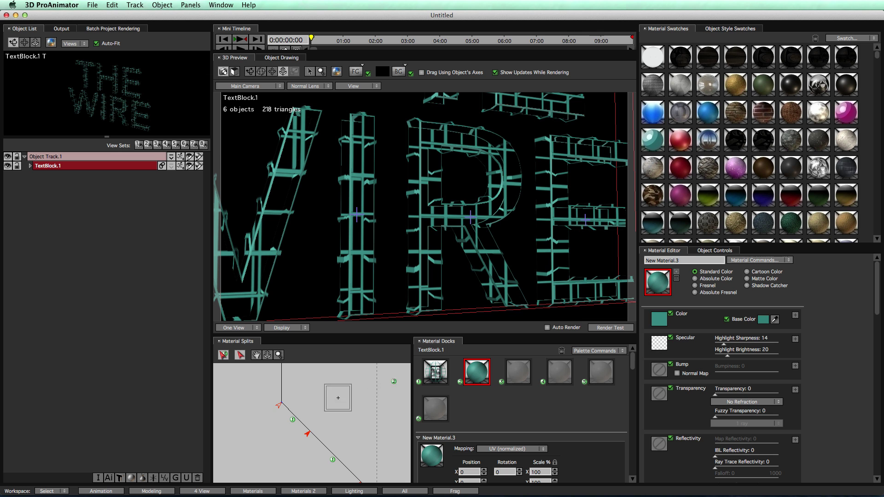
left_click(285, 423)
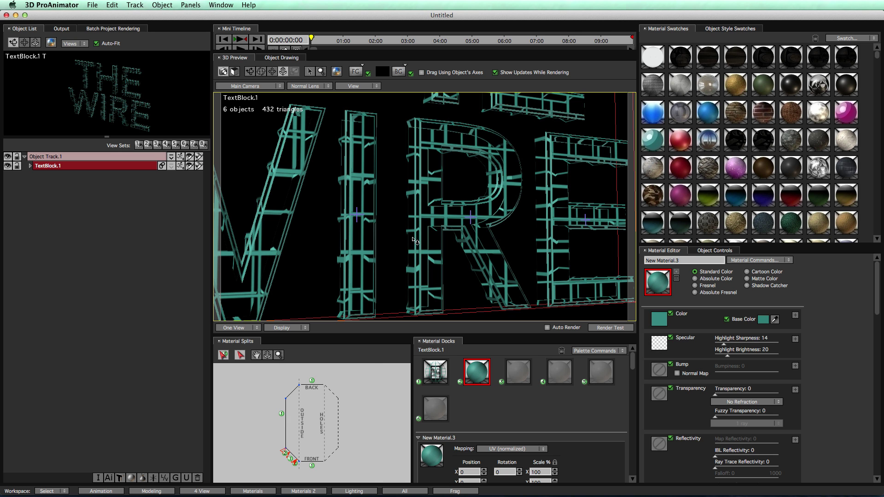
Reset the camera view and set the grid material's mapping scale to 42% on the text block.
left_click_drag(430, 203, 423, 163)
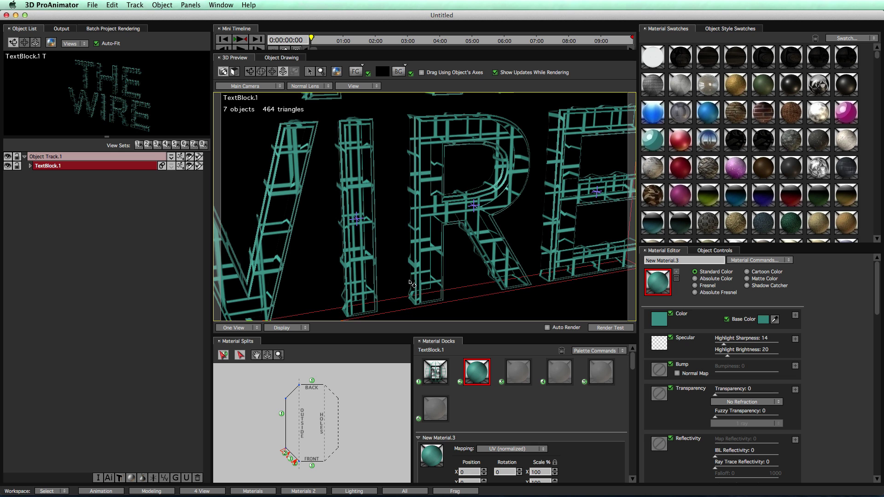
left_click(349, 87)
left_click(348, 94)
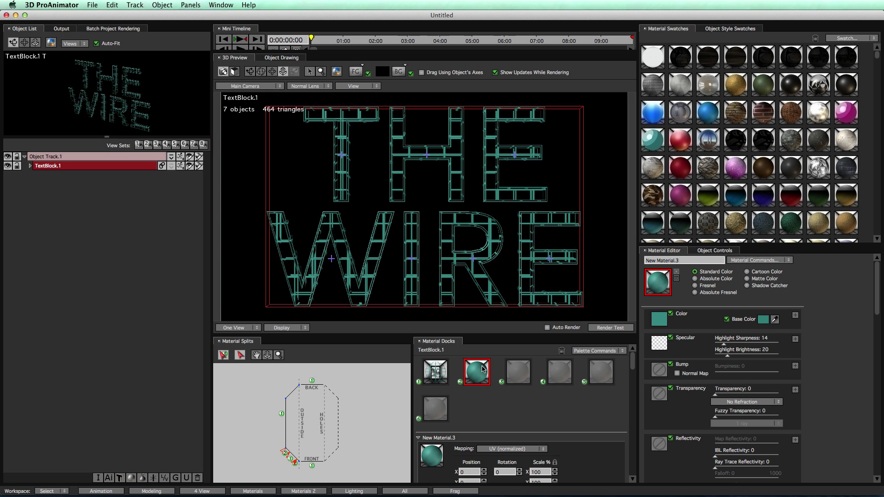
left_click(443, 383)
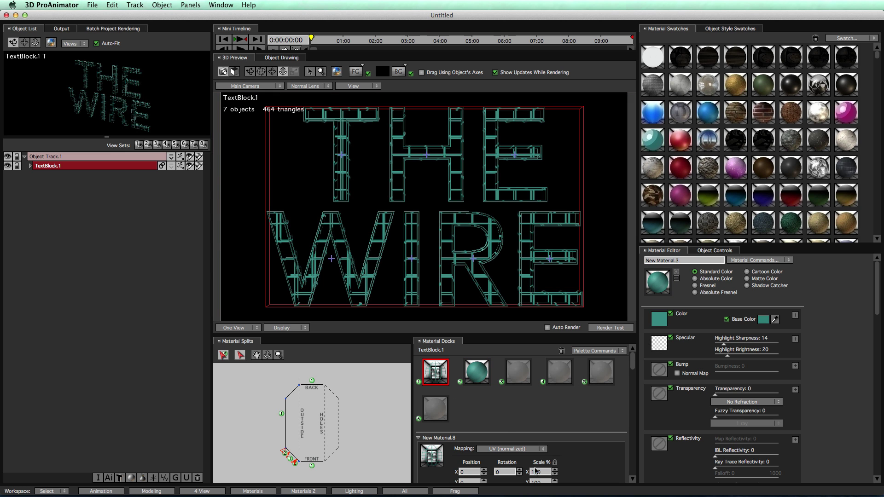
left_click_drag(540, 474, 519, 475)
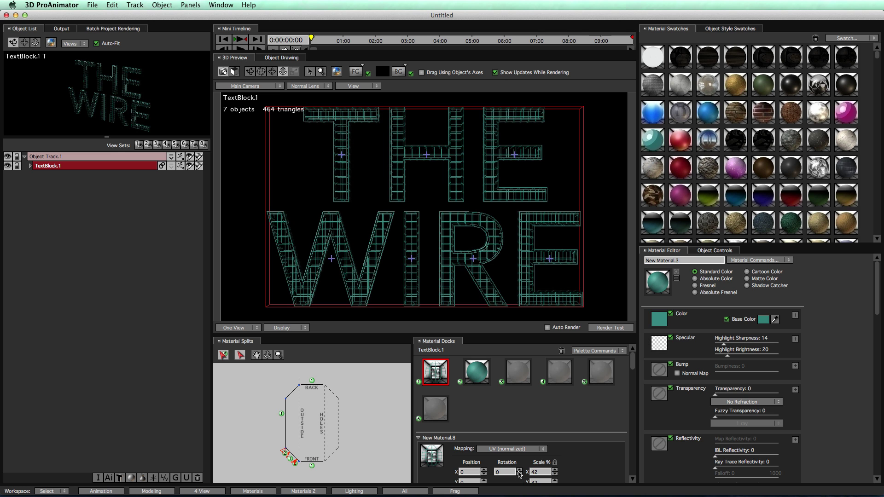
Deselect the text block and turn on Auto Render for the 3D preview.
left_click(600, 307)
left_click(563, 329)
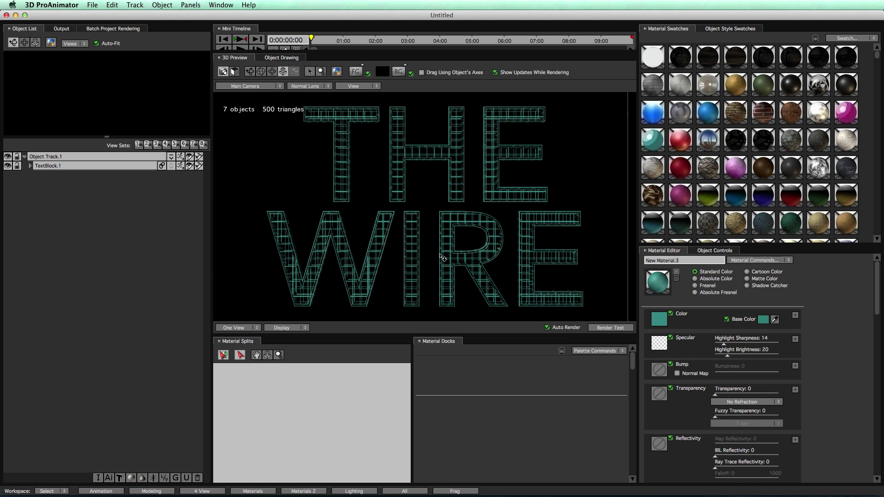